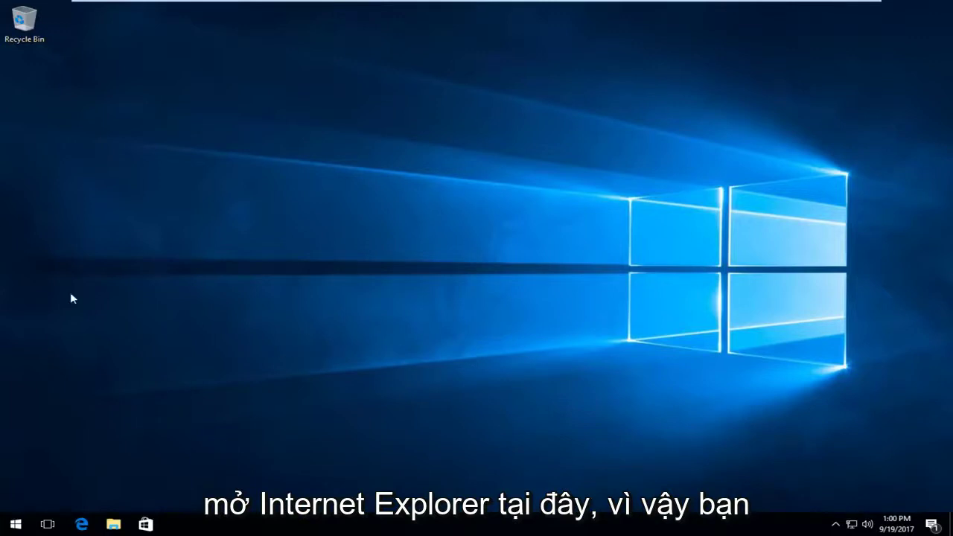
Step: Search the Start menu for 'internet ex' and launch Internet Explorer
{"action": "left_click", "coordinate": [15, 525]}
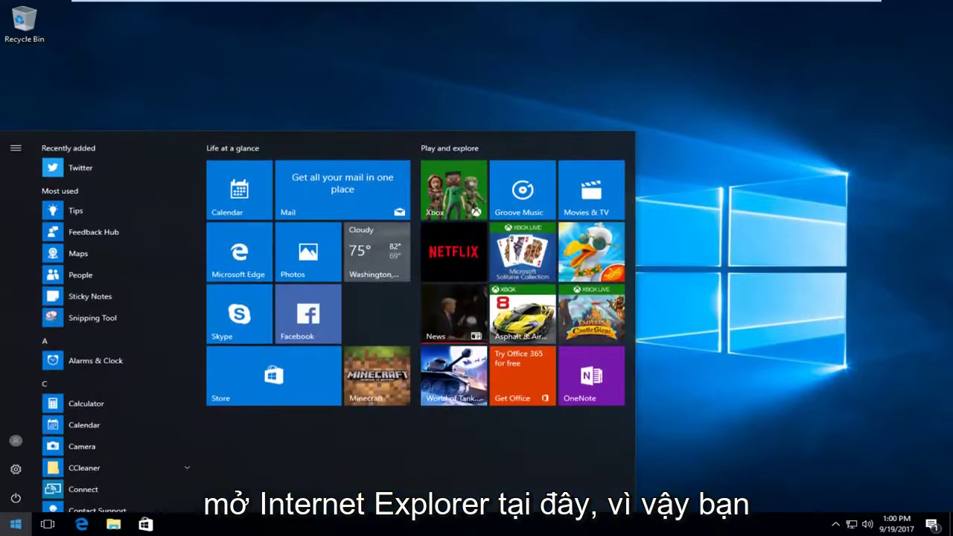
{"action": "type", "text": "internet ex["}
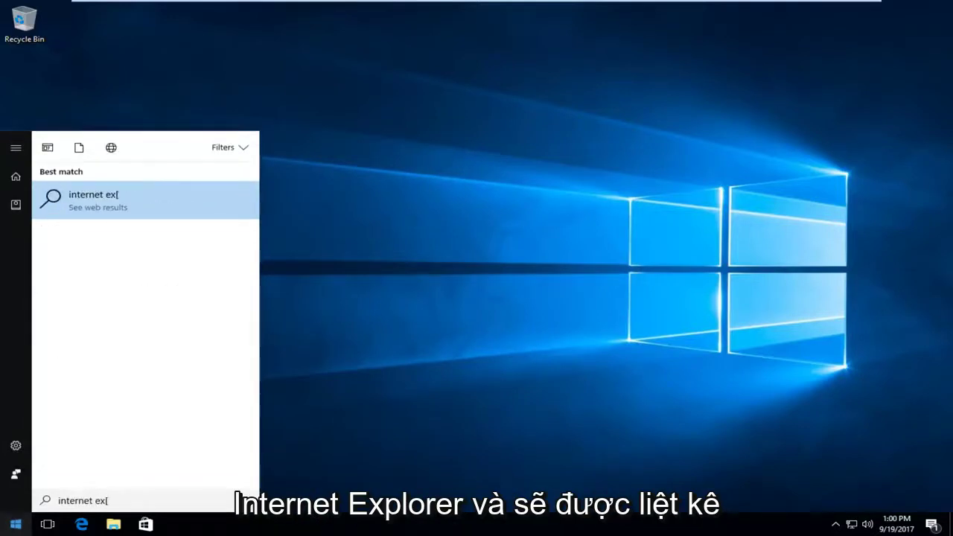
{"action": "key", "text": "BackSpace"}
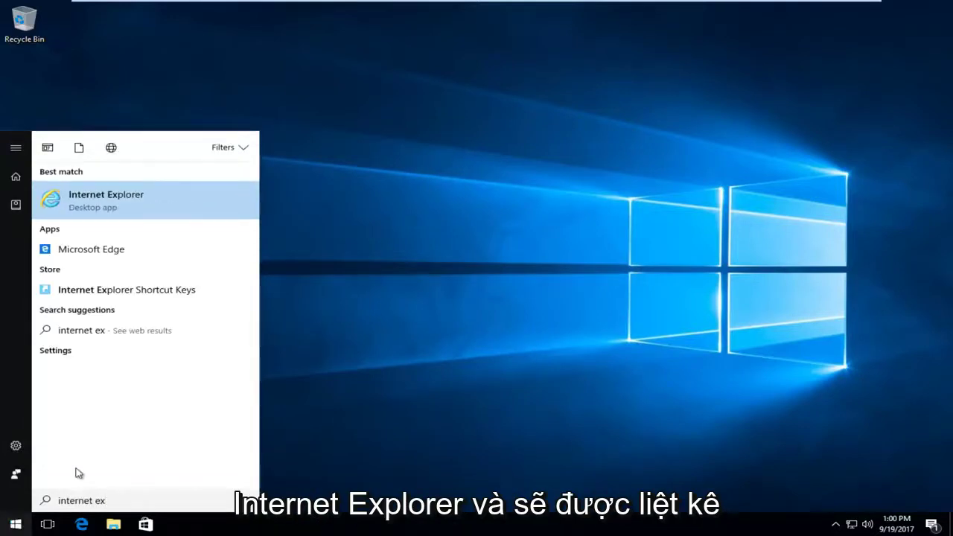
{"action": "left_click", "coordinate": [99, 206]}
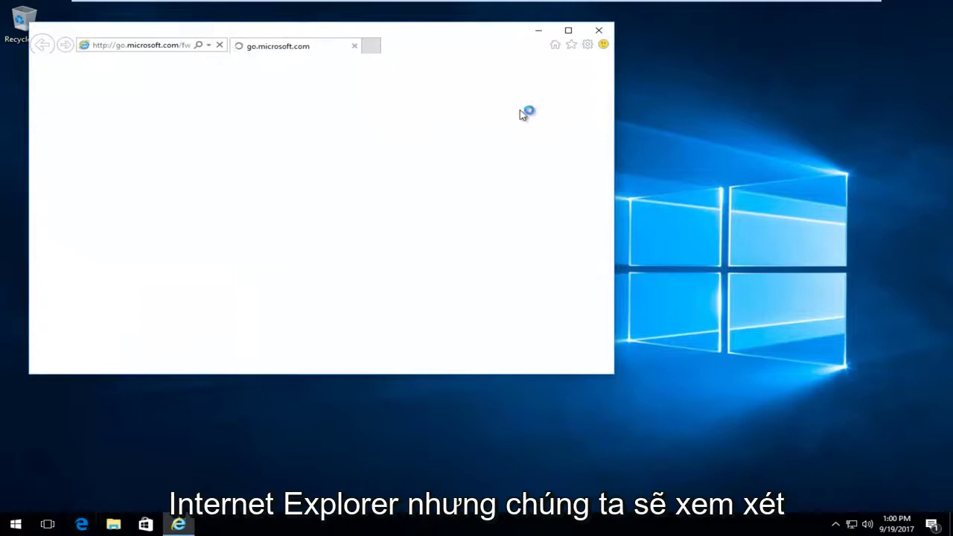
Step: Maximize Internet Explorer, turn off its SmartScreen Filter under Safety, and close the browser
{"action": "left_click", "coordinate": [569, 30]}
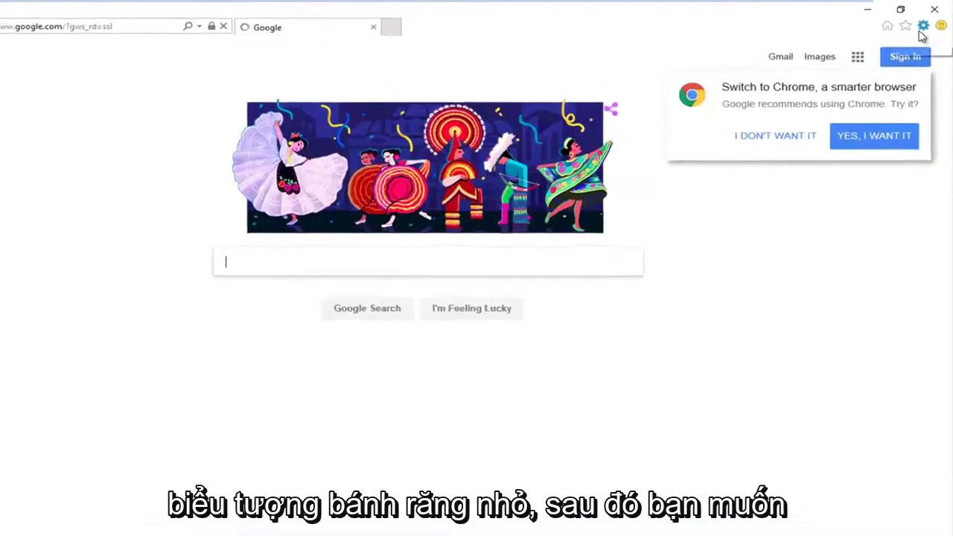
{"action": "left_click", "coordinate": [920, 30]}
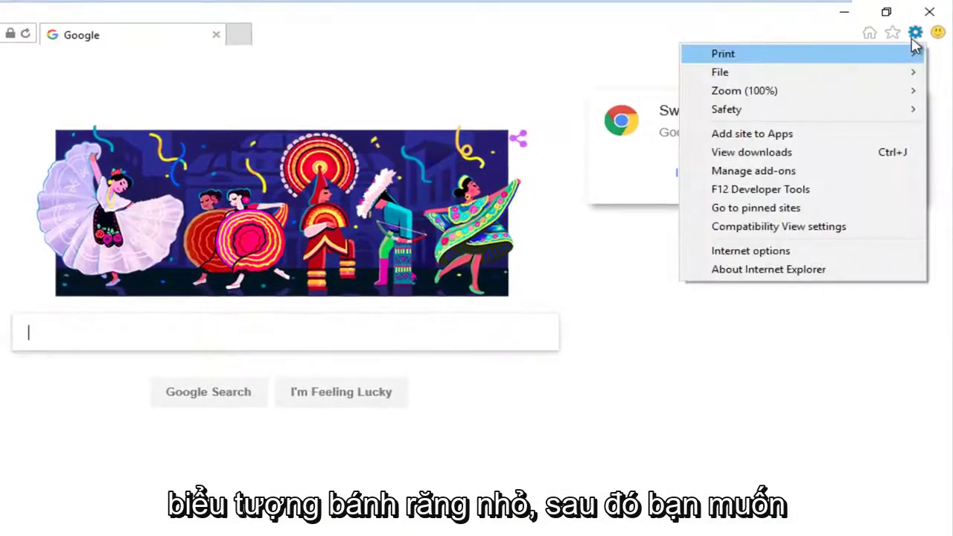
{"action": "left_click", "coordinate": [876, 111]}
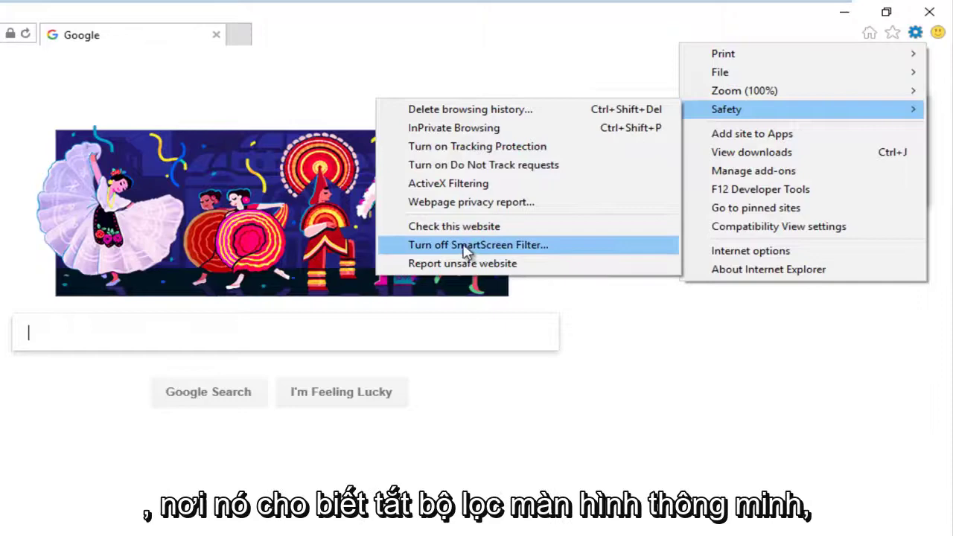
{"action": "left_click", "coordinate": [431, 248]}
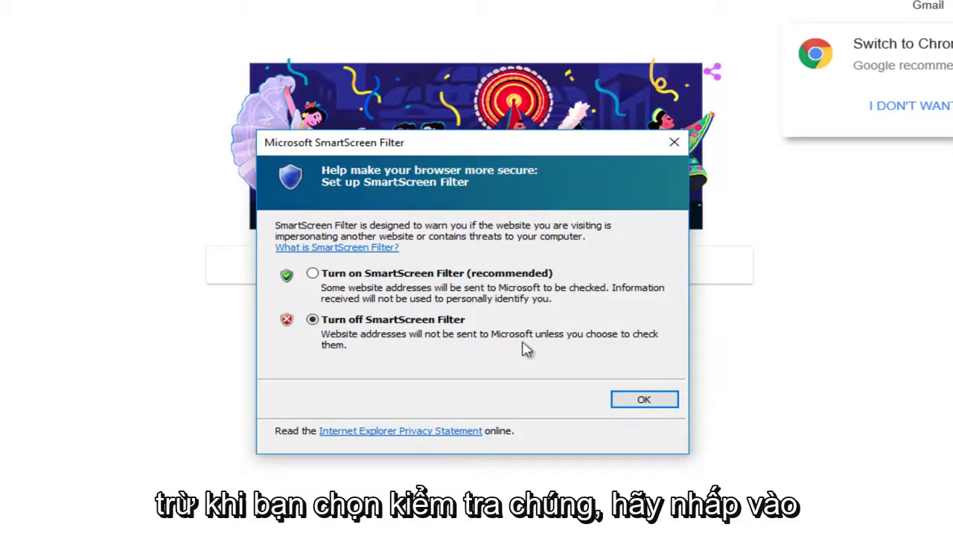
{"action": "left_click", "coordinate": [641, 400]}
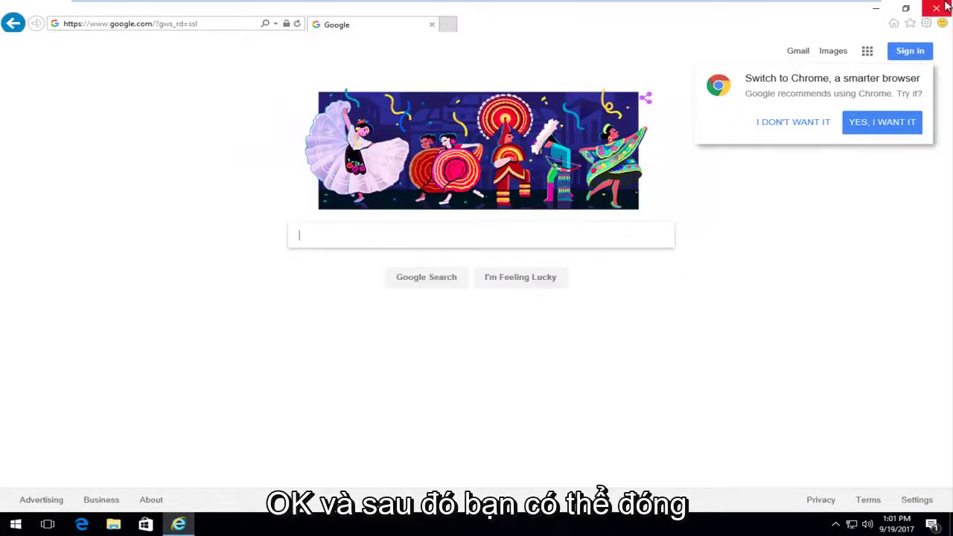
{"action": "left_click", "coordinate": [937, 9]}
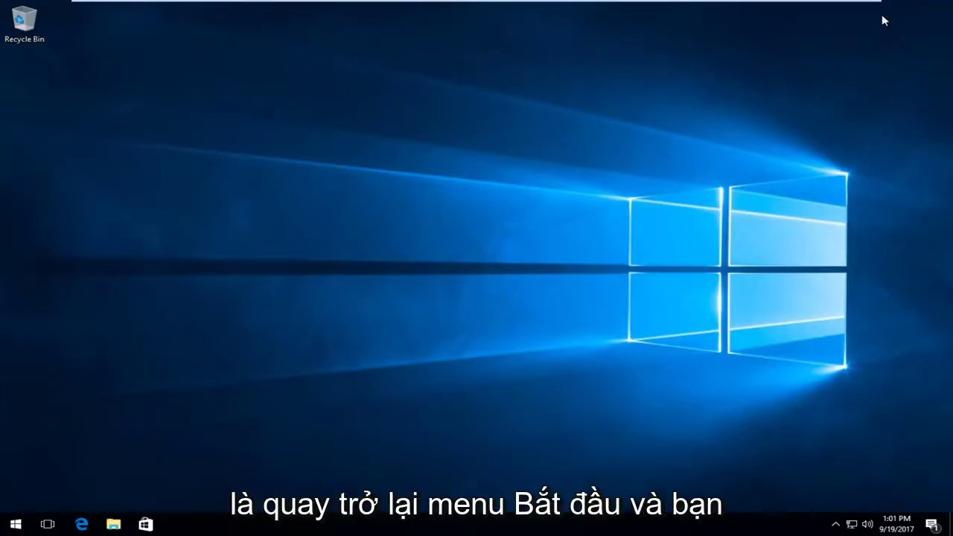
Step: Open Windows Settings from Start and scroll to the Privacy category
{"action": "left_click", "coordinate": [15, 525]}
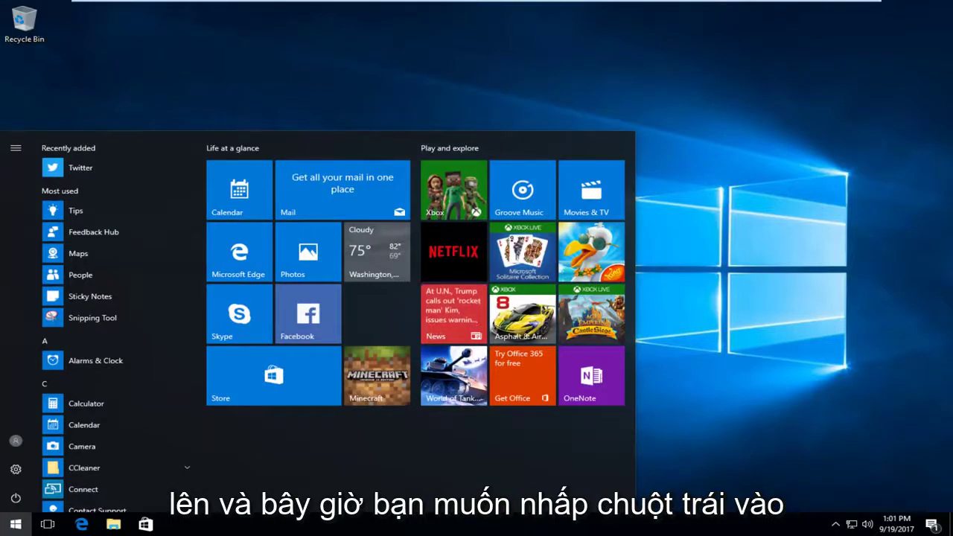
{"action": "left_click", "coordinate": [18, 470]}
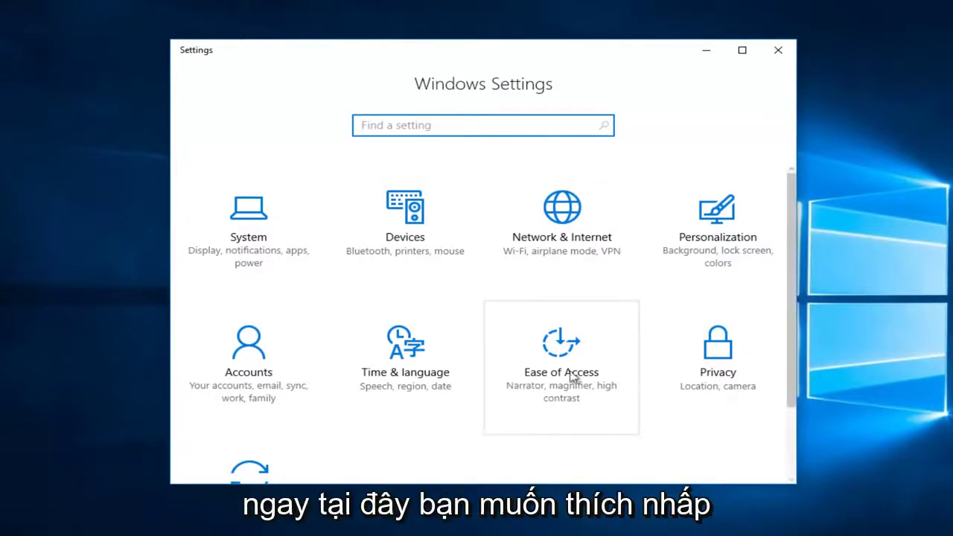
{"action": "scroll", "coordinate": [715, 354], "scroll_direction": "down", "scroll_amount": 1}
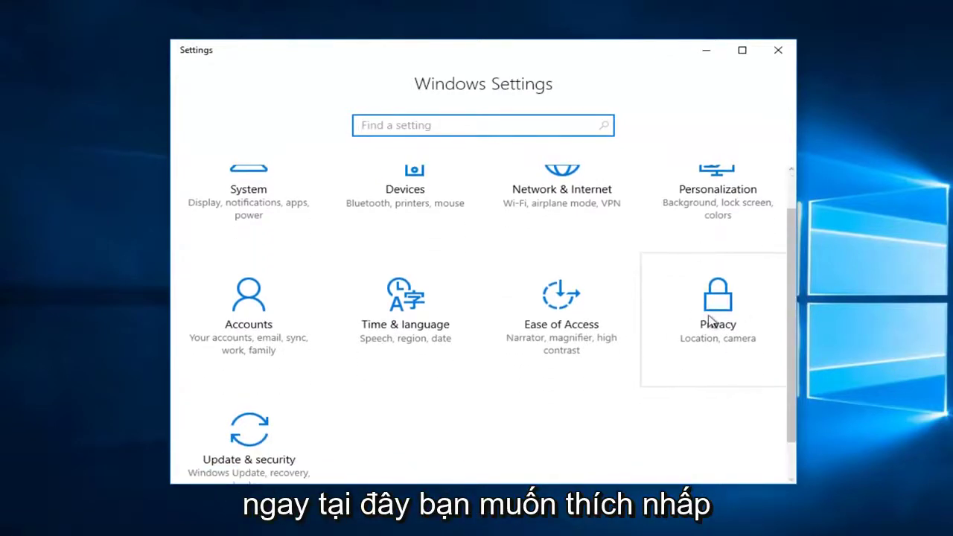
Step: In Privacy > General, switch the Windows Store apps SmartScreen Filter to Off and close Settings
{"action": "left_click", "coordinate": [711, 322]}
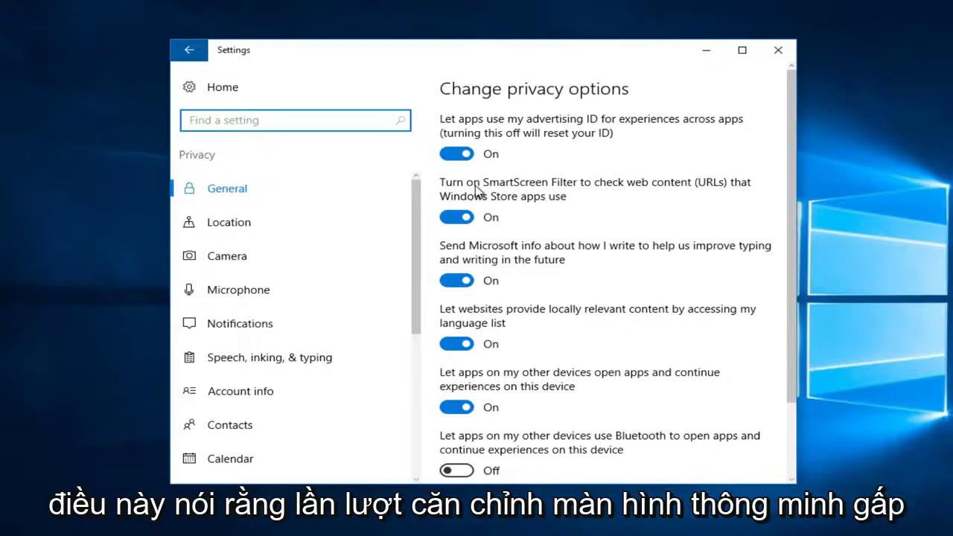
{"action": "left_click", "coordinate": [456, 219]}
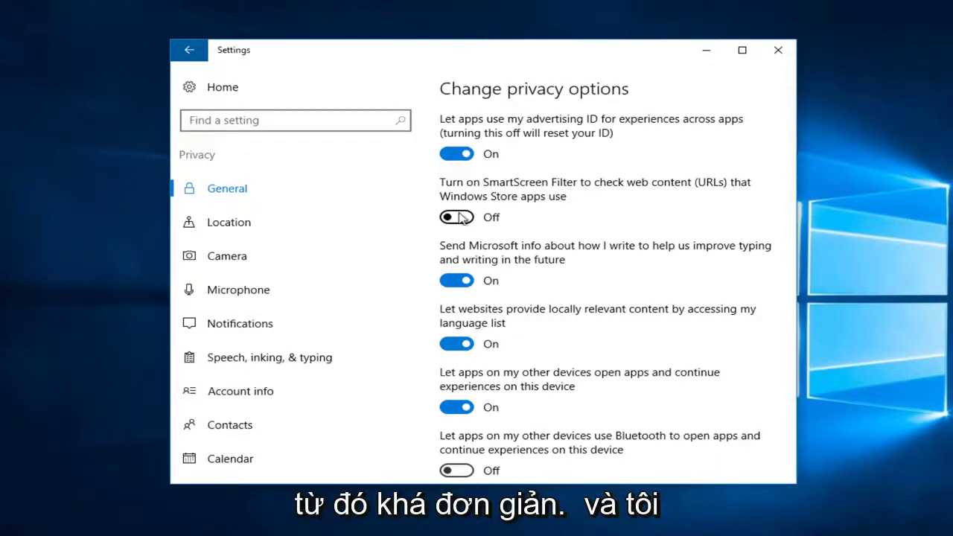
{"action": "left_click", "coordinate": [781, 52]}
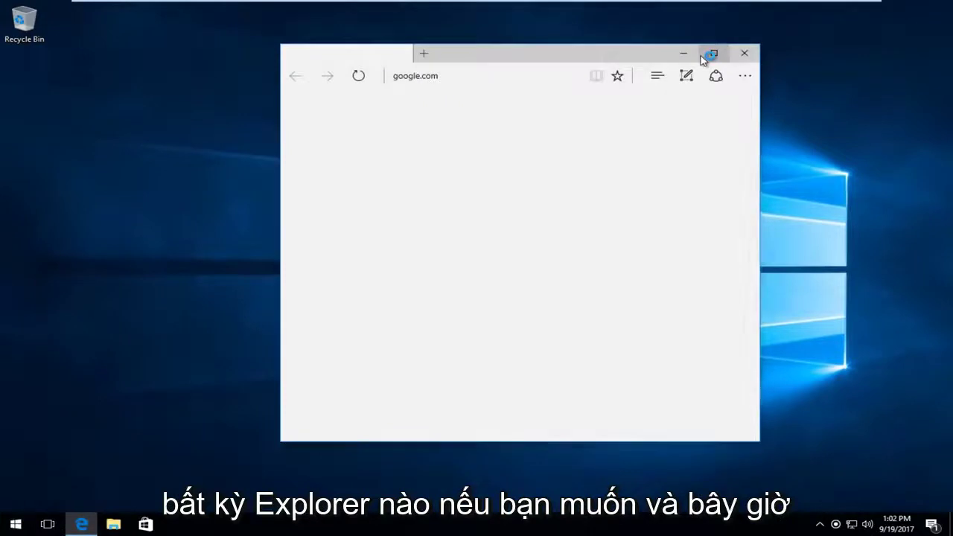
Step: Turn off Edge's SmartScreen Filter in its advanced settings, then close Edge
{"action": "left_click", "coordinate": [702, 56]}
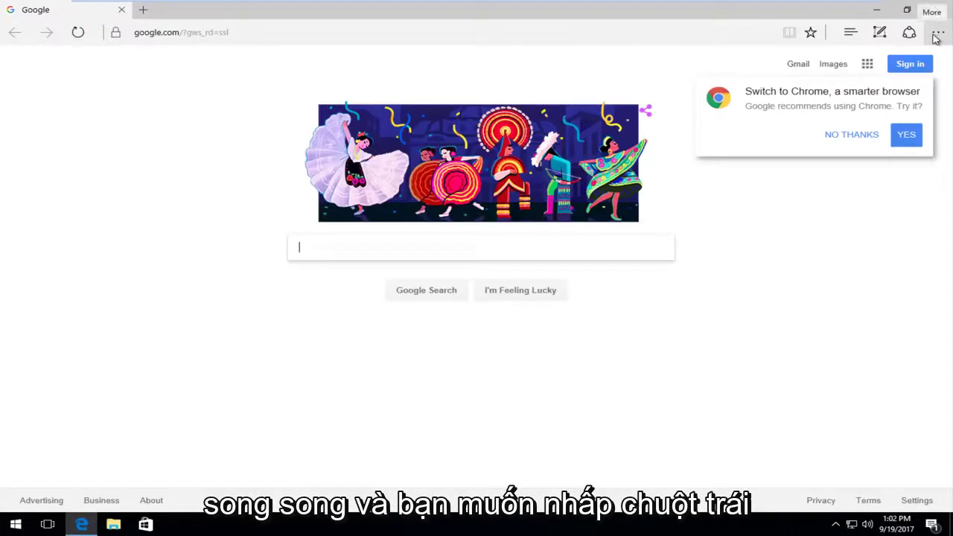
{"action": "left_click", "coordinate": [937, 35]}
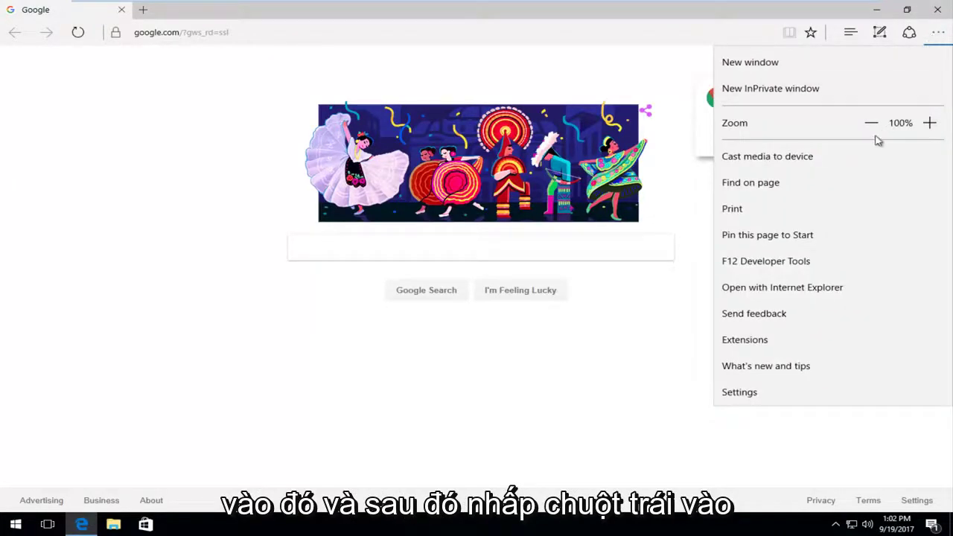
{"action": "left_click", "coordinate": [749, 396]}
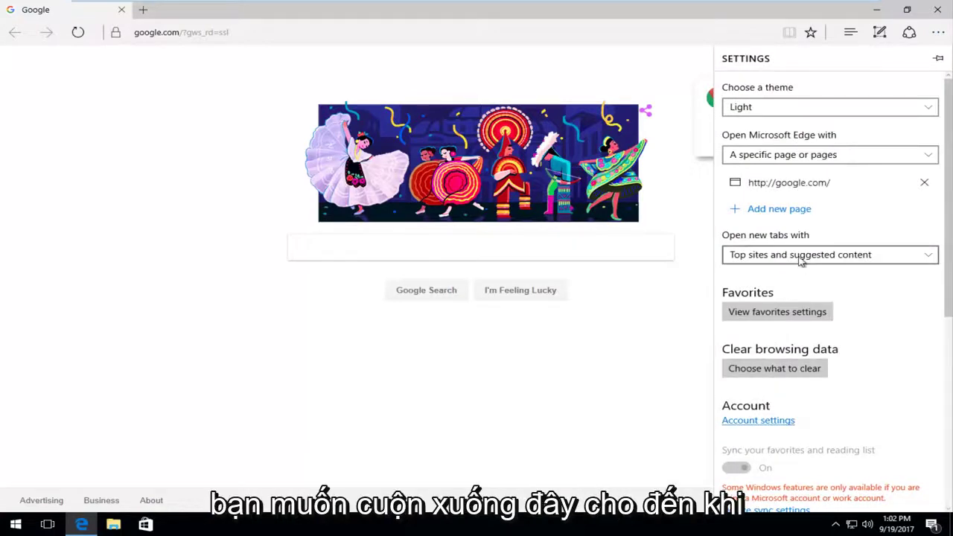
{"action": "scroll", "coordinate": [800, 259], "scroll_direction": "down", "scroll_amount": 5}
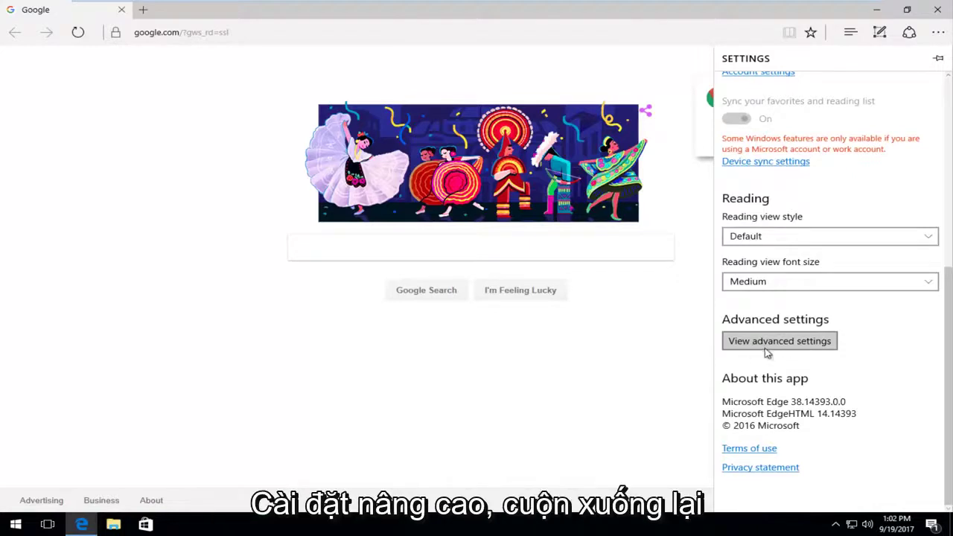
{"action": "left_click", "coordinate": [752, 342]}
{"action": "scroll", "coordinate": [774, 346], "scroll_direction": "down", "scroll_amount": 8}
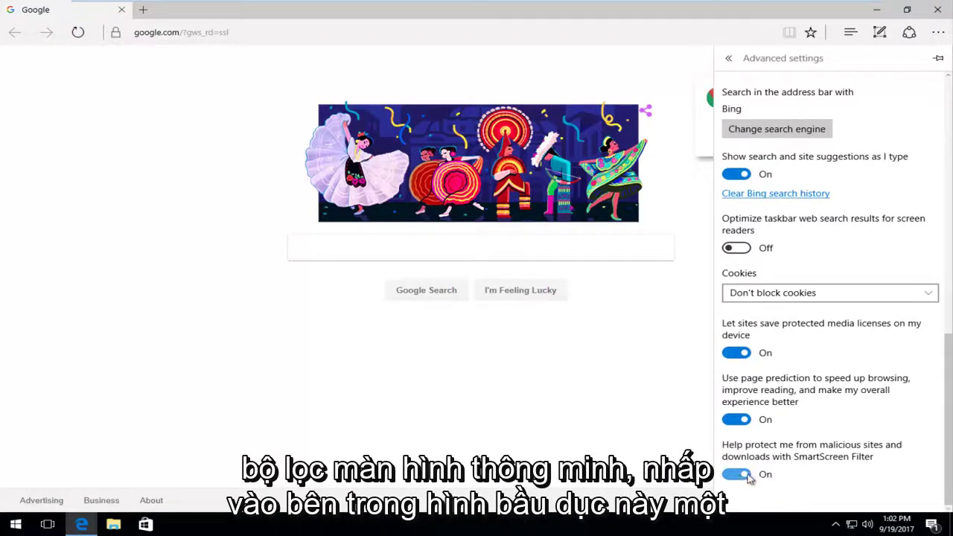
{"action": "left_click", "coordinate": [737, 475]}
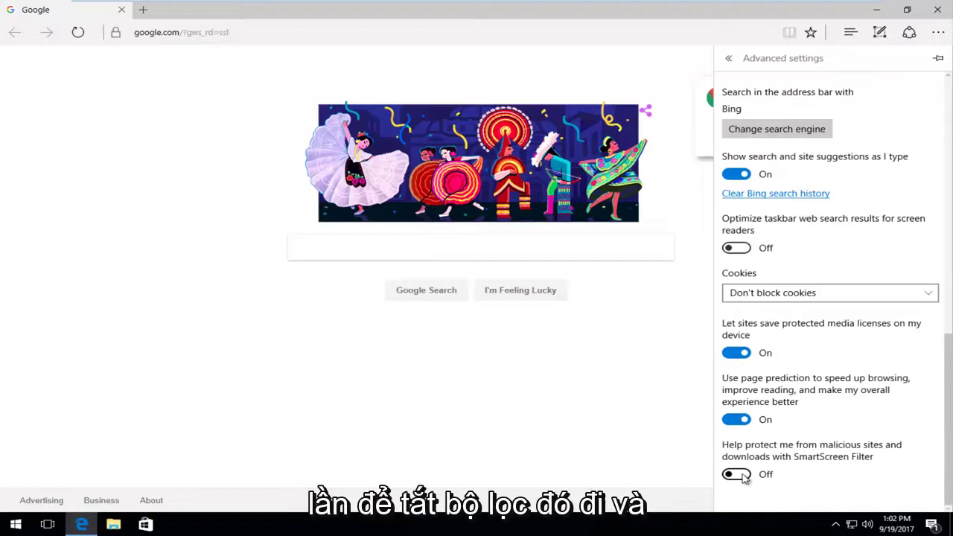
{"action": "left_click", "coordinate": [935, 9]}
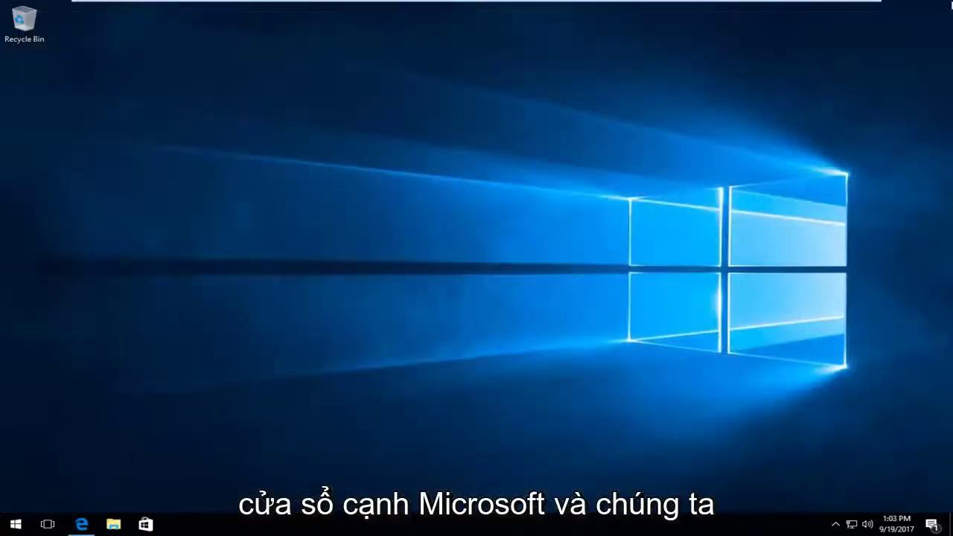
Step: Search for regedit and run Registry Editor as administrator, approving the UAC prompt
{"action": "left_click", "coordinate": [3, 530]}
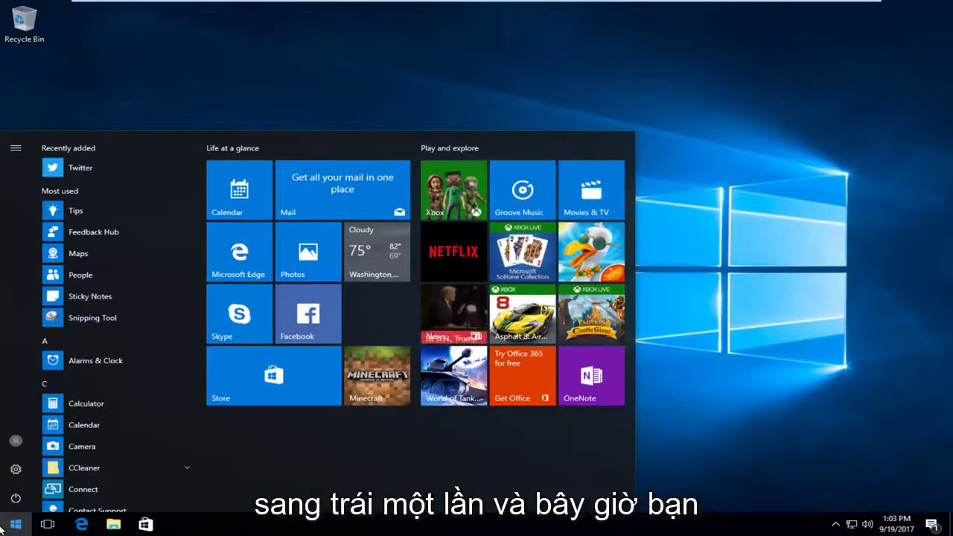
{"action": "type", "text": "regedit"}
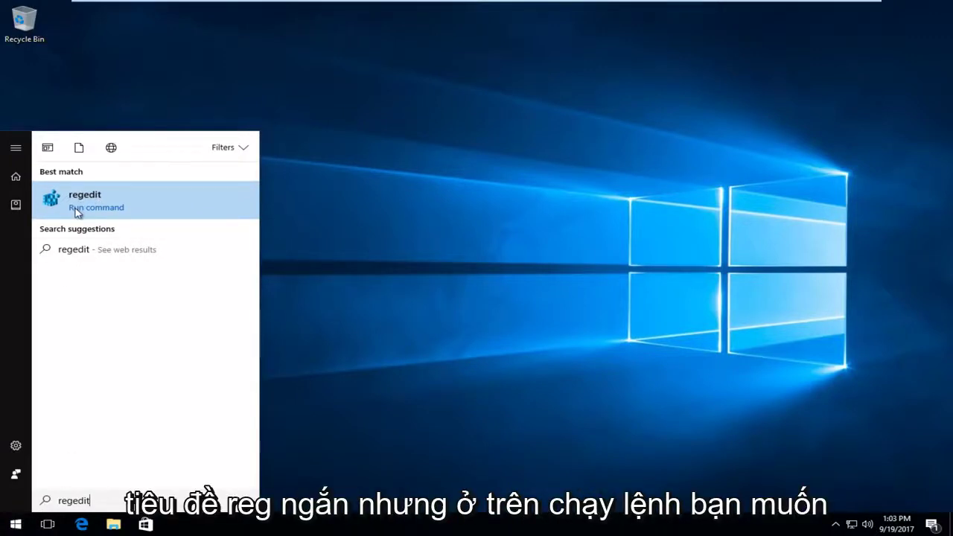
{"action": "right_click", "coordinate": [74, 206]}
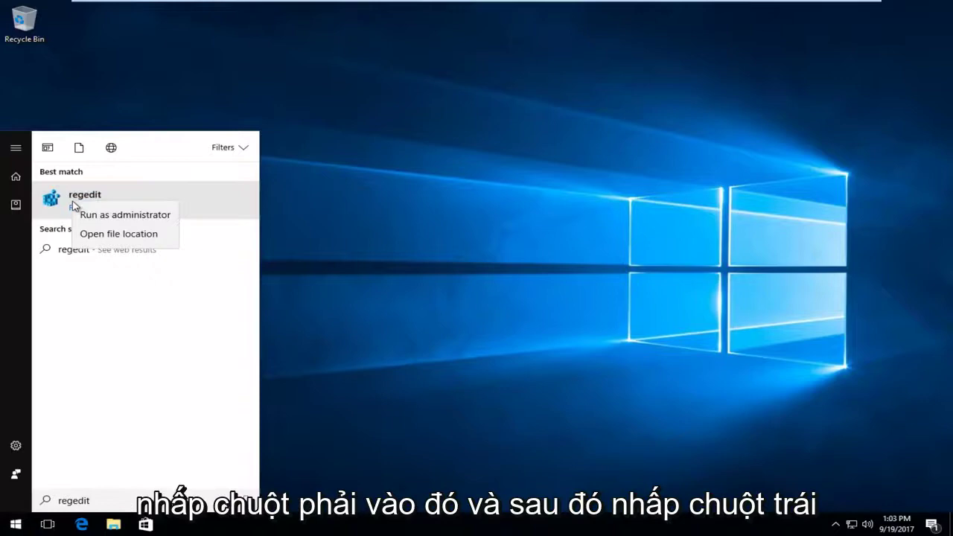
{"action": "left_click", "coordinate": [82, 215]}
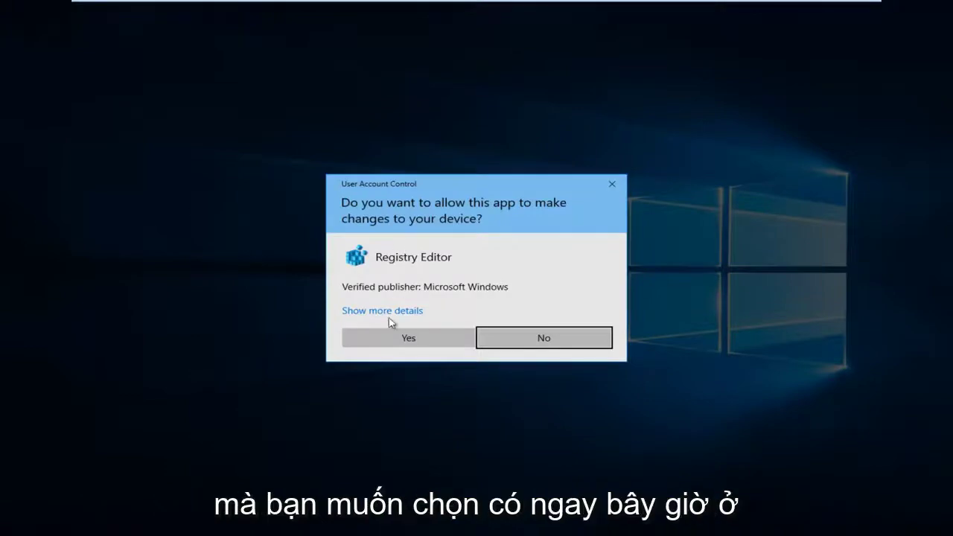
{"action": "left_click", "coordinate": [388, 341]}
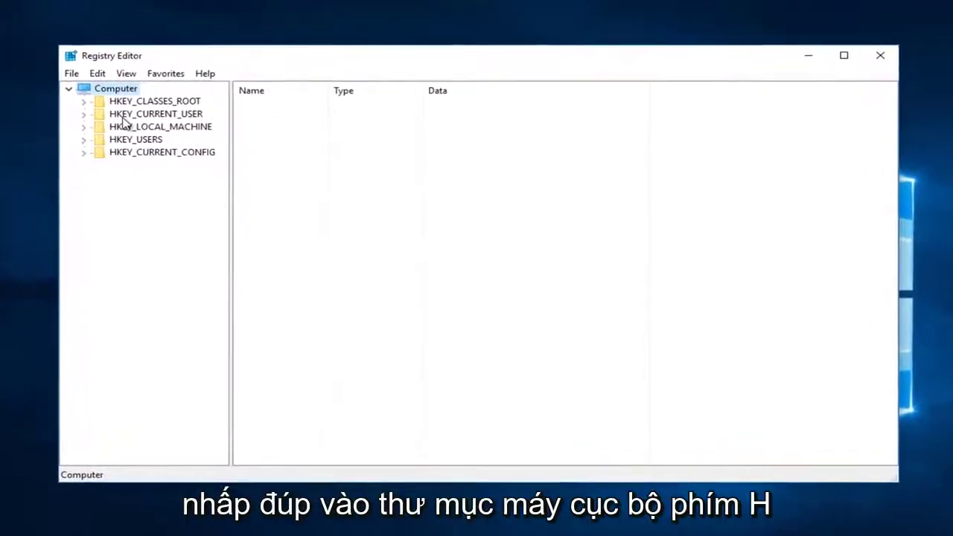
Step: Navigate to HKEY_LOCAL_MACHINE\SOFTWARE\Microsoft\Windows\CurrentVersion\Explorer to show SmartScreenEnabled
{"action": "left_click", "coordinate": [78, 129]}
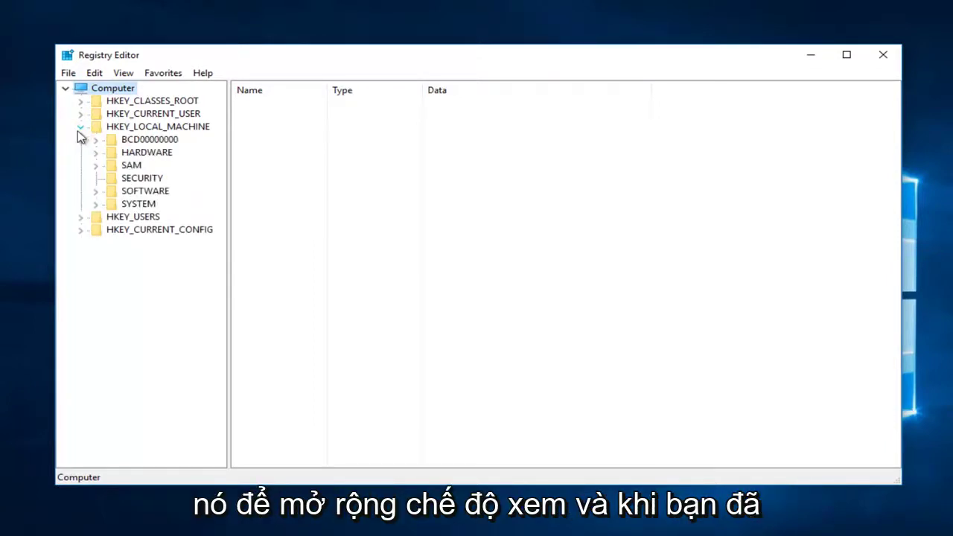
{"action": "left_click", "coordinate": [94, 192]}
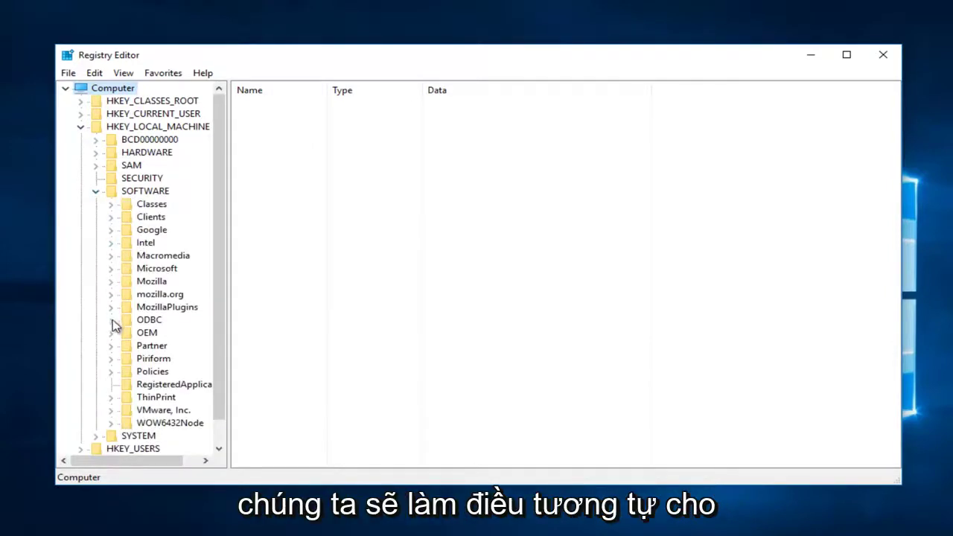
{"action": "left_click", "coordinate": [111, 268]}
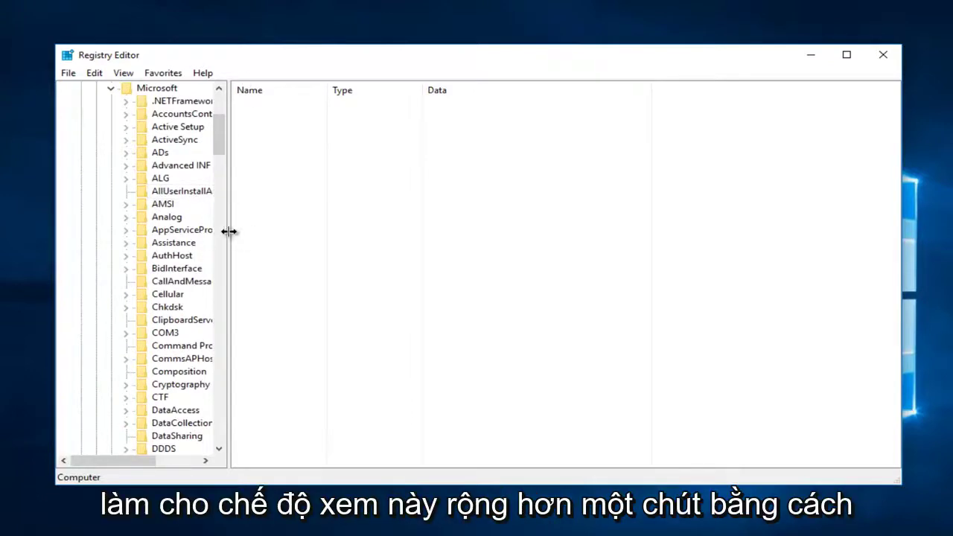
{"action": "left_click_drag", "start_coordinate": [228, 232], "coordinate": [327, 222]}
{"action": "scroll", "coordinate": [195, 289], "scroll_direction": "down", "scroll_amount": 20}
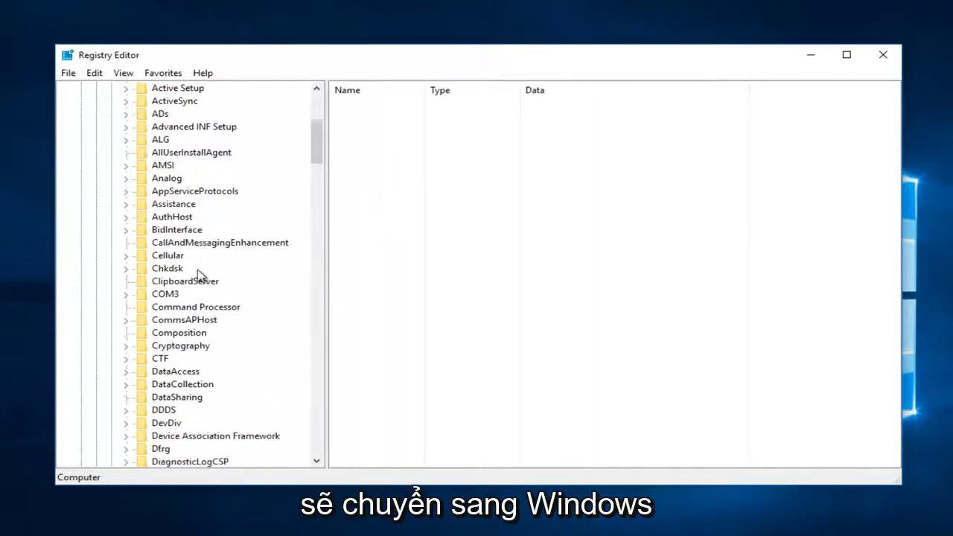
{"action": "scroll", "coordinate": [196, 289], "scroll_direction": "down", "scroll_amount": 20}
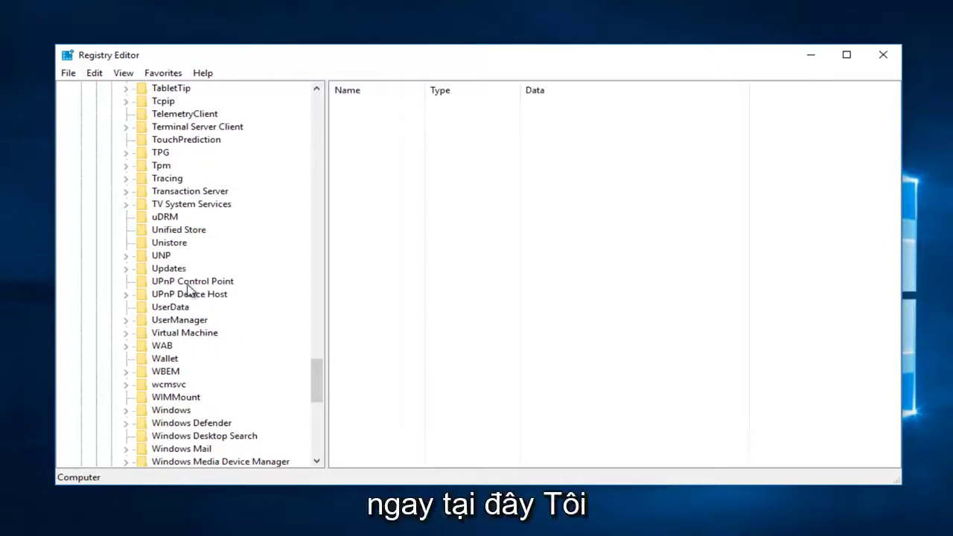
{"action": "left_click", "coordinate": [125, 412]}
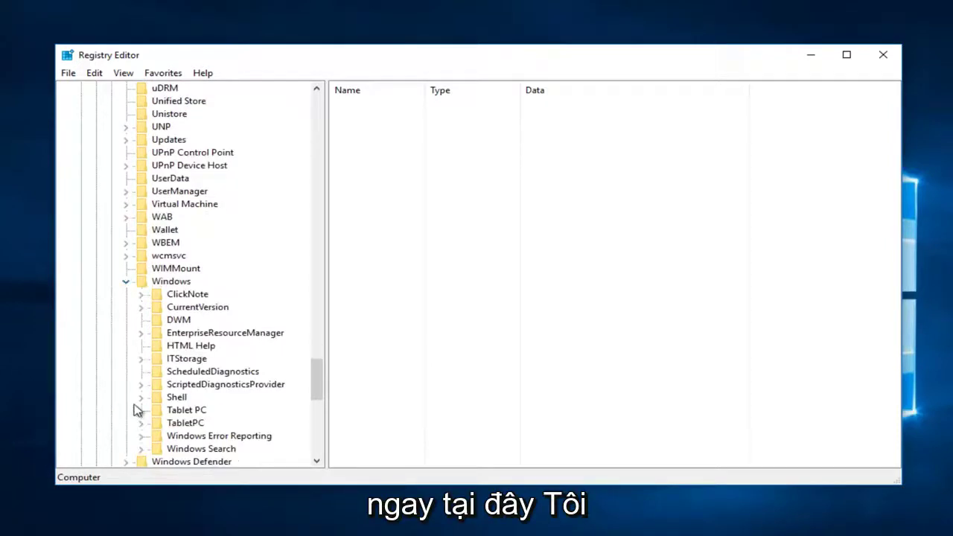
{"action": "left_click", "coordinate": [141, 308]}
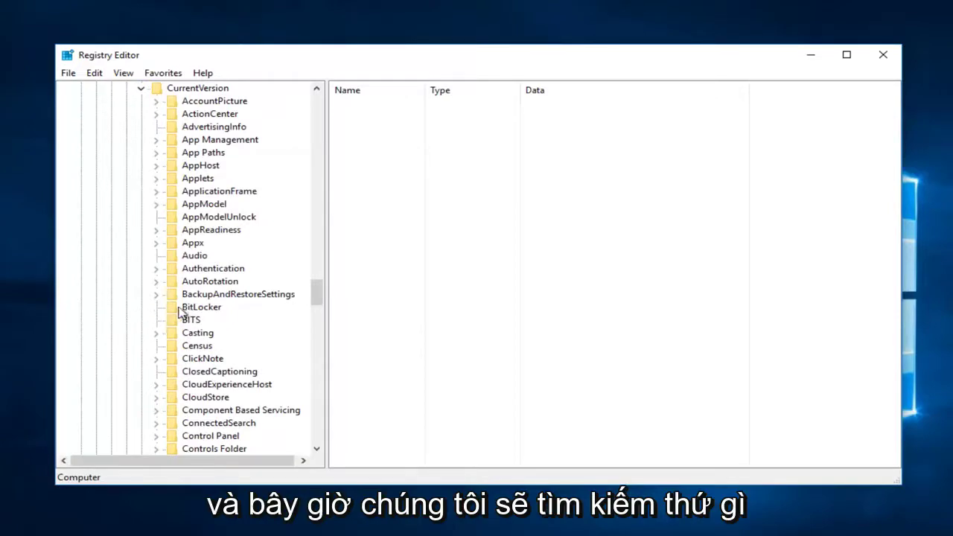
{"action": "scroll", "coordinate": [182, 311], "scroll_direction": "down", "scroll_amount": 6}
{"action": "left_click", "coordinate": [195, 412]}
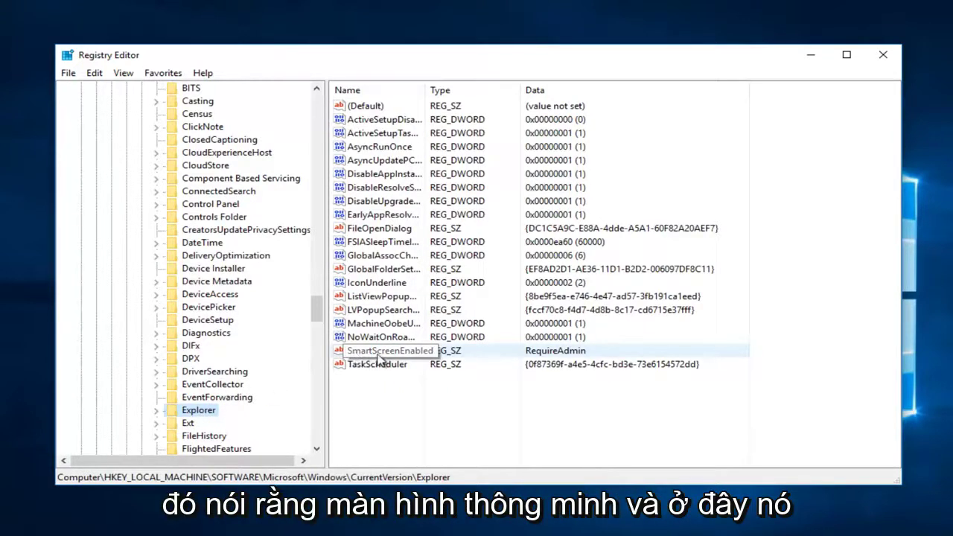
Step: Modify SmartScreenEnabled's value data from RequireAdmin to Off
{"action": "left_click_drag", "start_coordinate": [429, 89], "coordinate": [465, 88]}
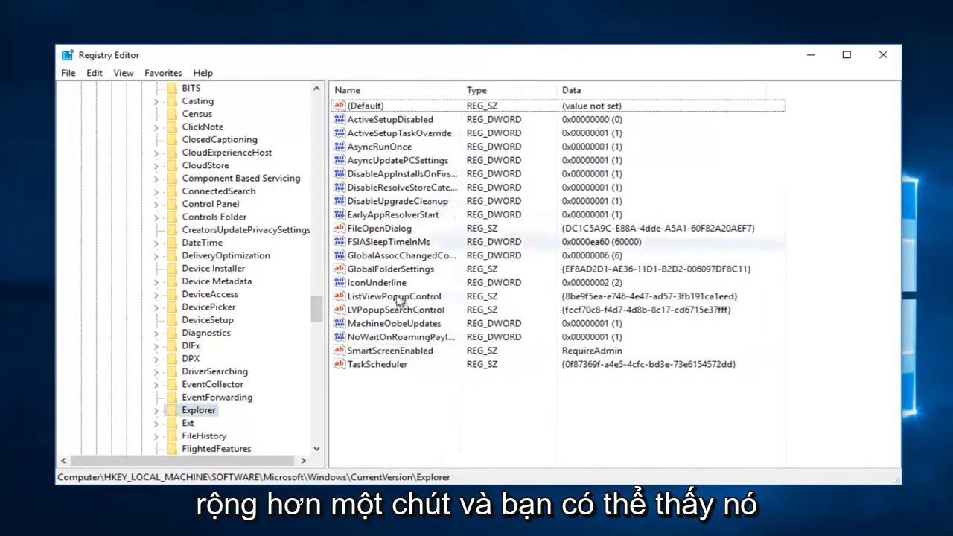
{"action": "right_click", "coordinate": [418, 351]}
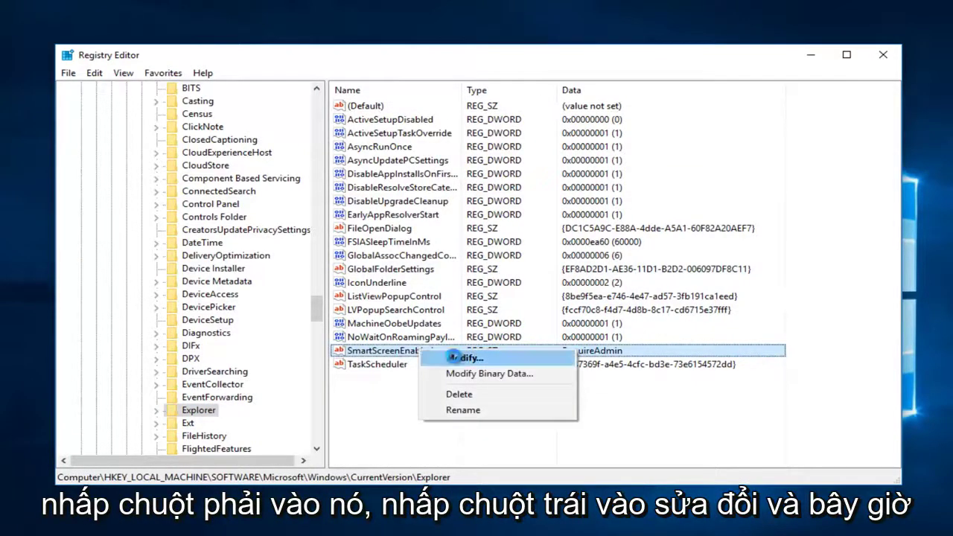
{"action": "left_click", "coordinate": [450, 359]}
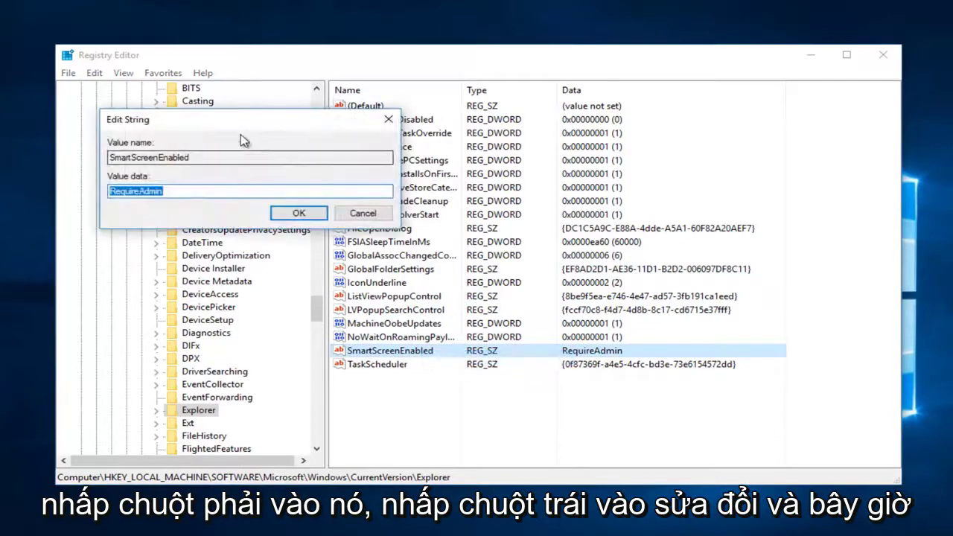
{"action": "left_click_drag", "start_coordinate": [223, 120], "coordinate": [405, 172]}
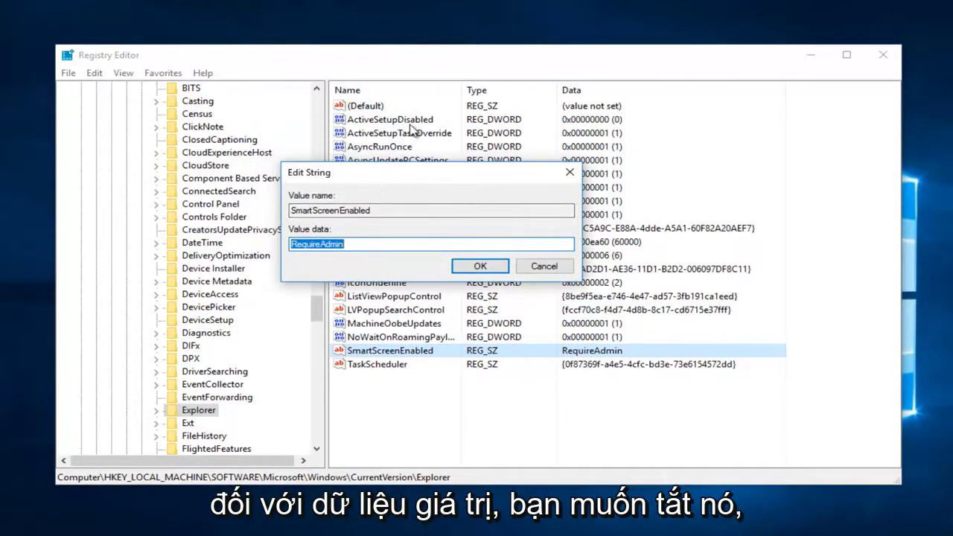
{"action": "type", "text": "Off"}
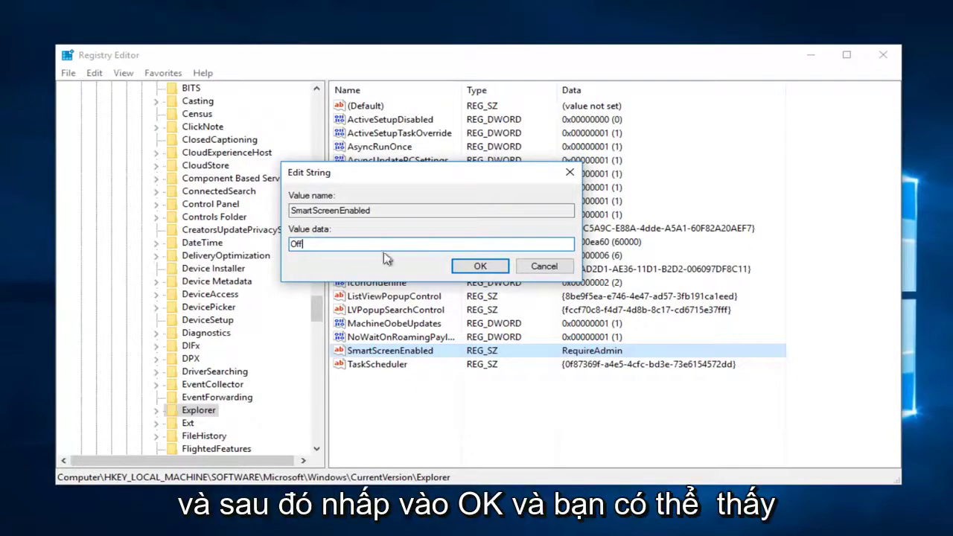
{"action": "left_click", "coordinate": [466, 268]}
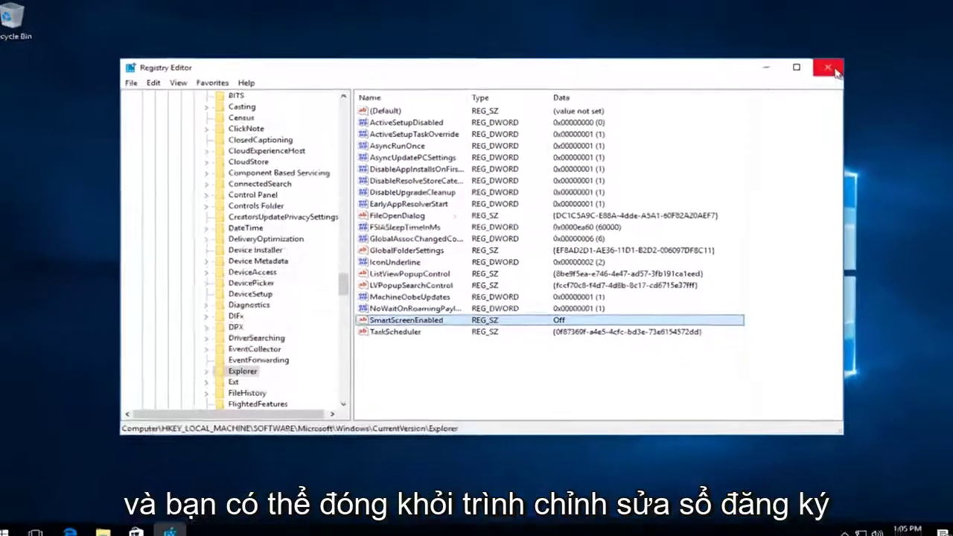
Step: Close the Registry Editor window
{"action": "left_click", "coordinate": [833, 70]}
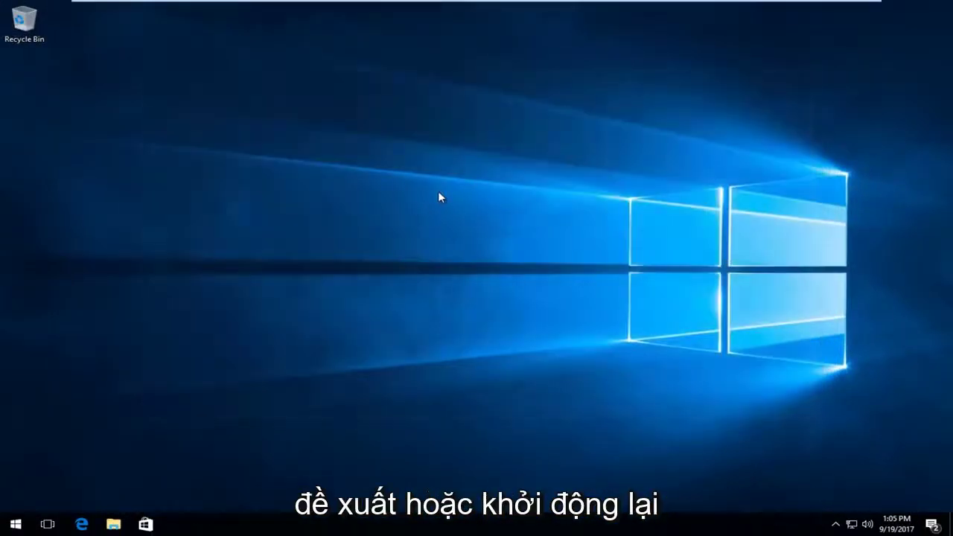